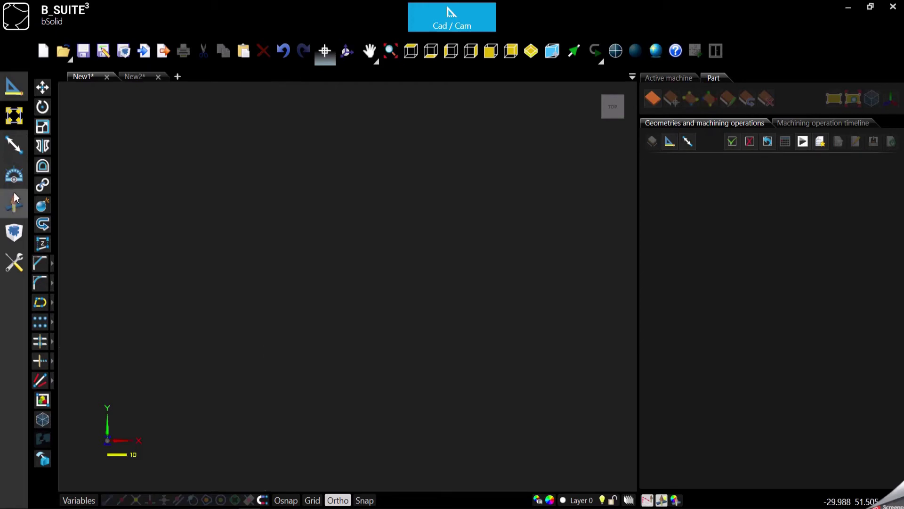
# Create a linear text and replace the placeholder Testo with the letter S
pyautogui.click(14, 93)
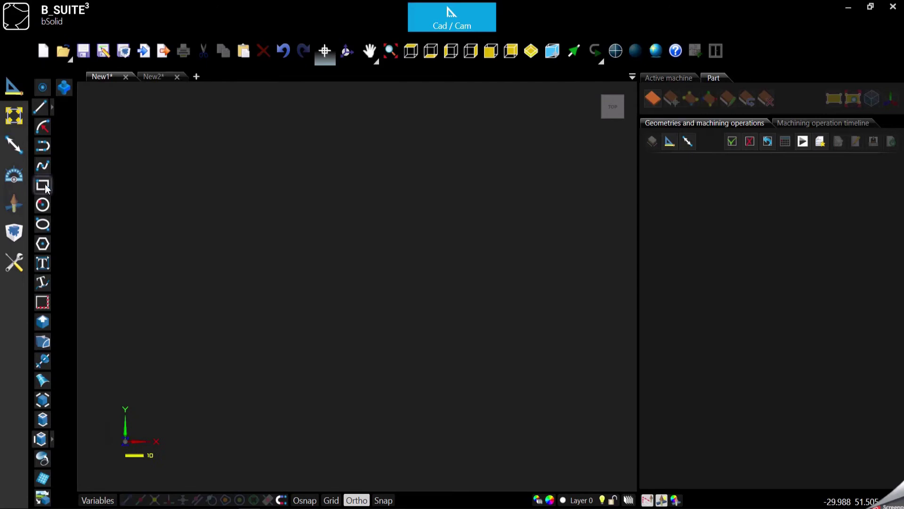
pyautogui.click(42, 264)
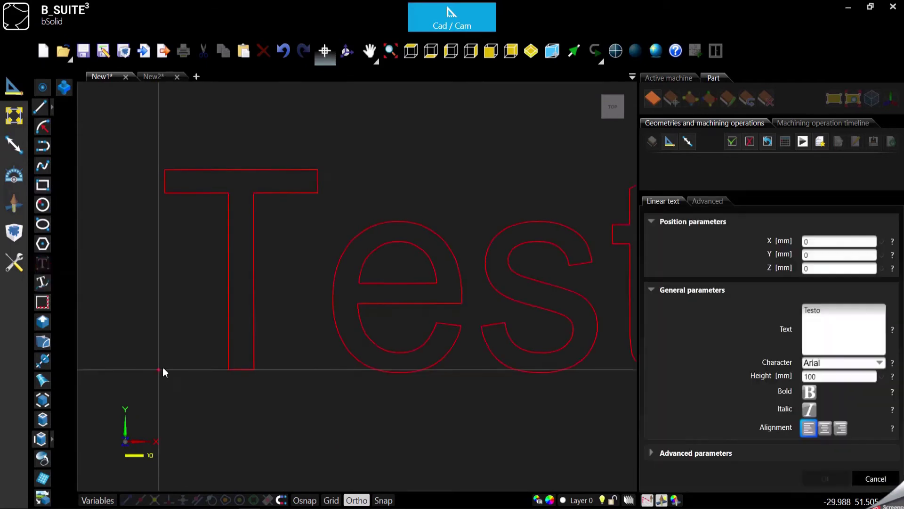
pyautogui.doubleClick(830, 307)
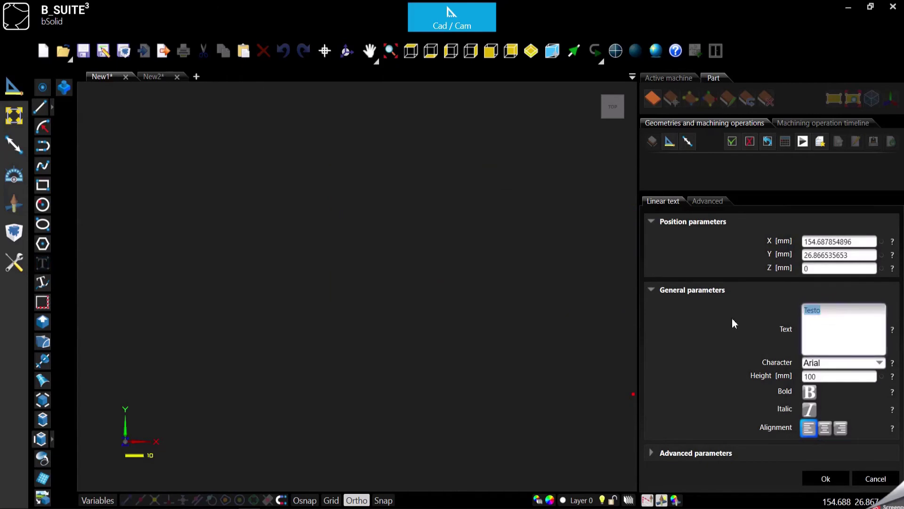
pyautogui.write('S')
pyautogui.press('Return')
# Make the S bold and place it on the New1 canvas
pyautogui.click(807, 393)
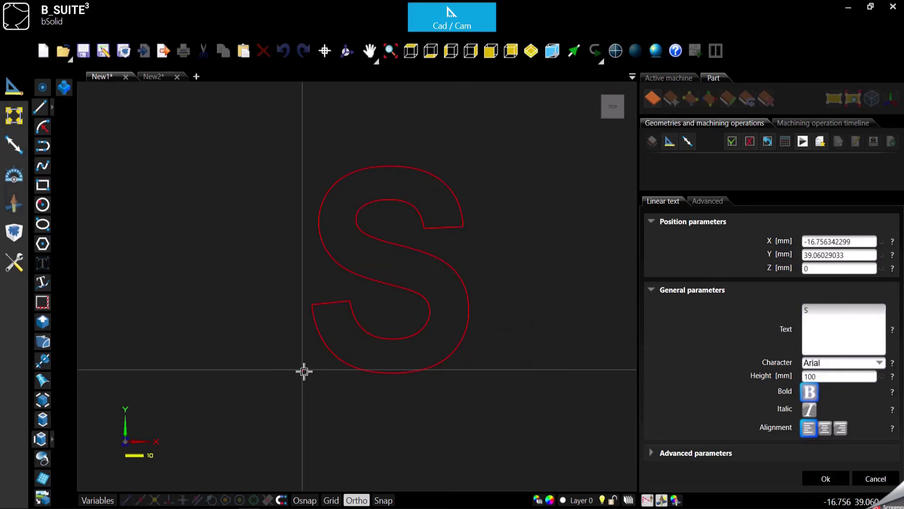
pyautogui.click(263, 380)
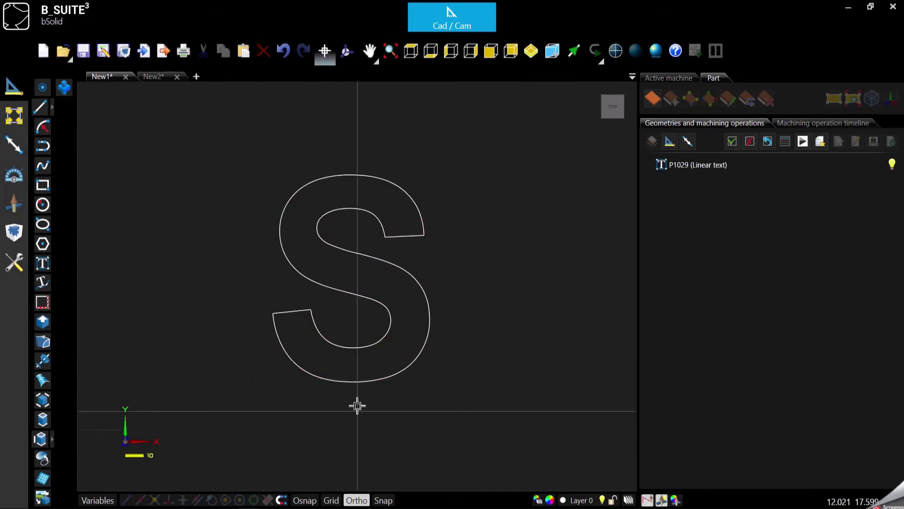
pyautogui.click(350, 385)
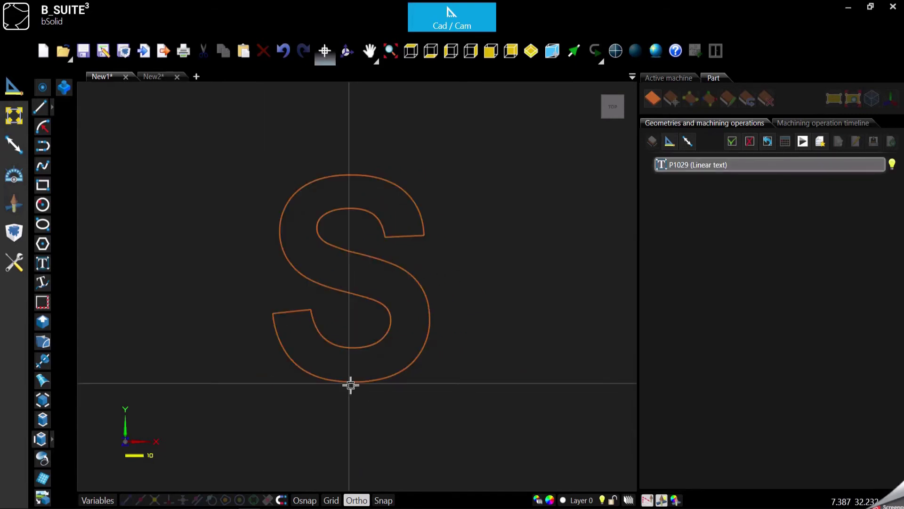
# Select the S text and explode it into polyline P1030
pyautogui.click(442, 353)
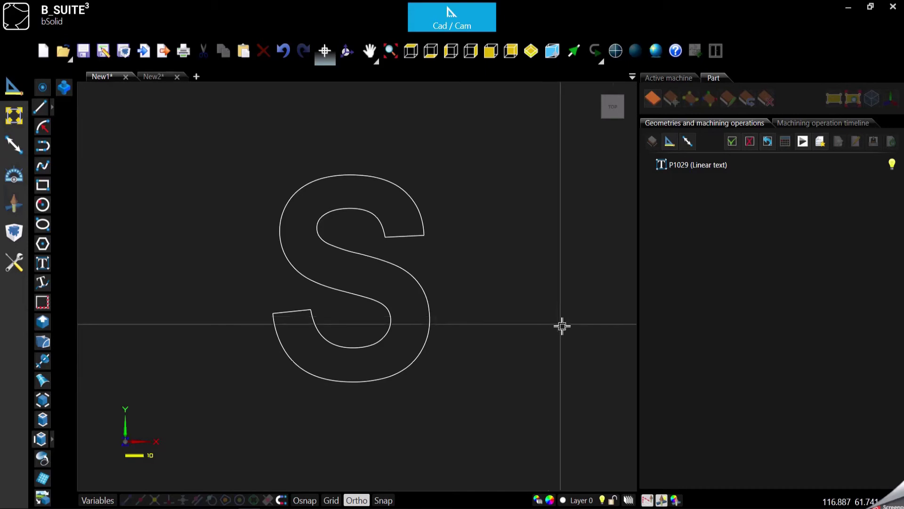
pyautogui.click(408, 272)
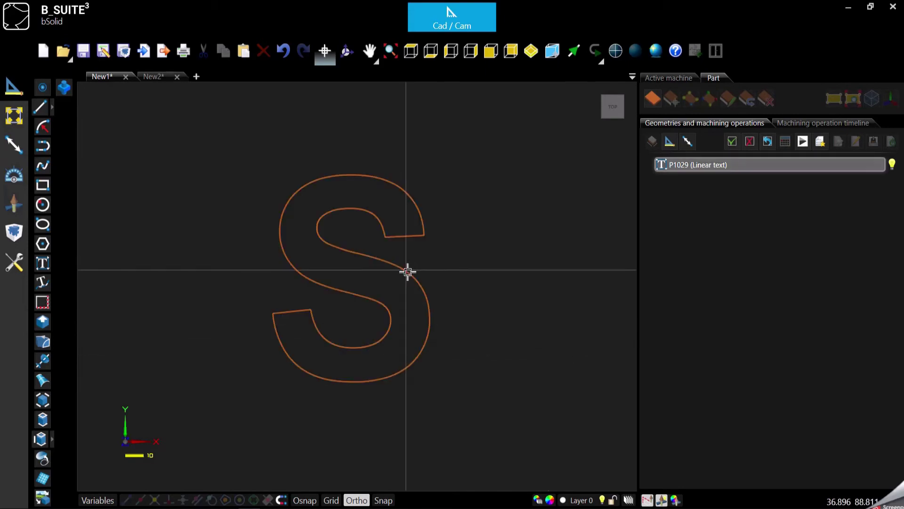
pyautogui.click(408, 271)
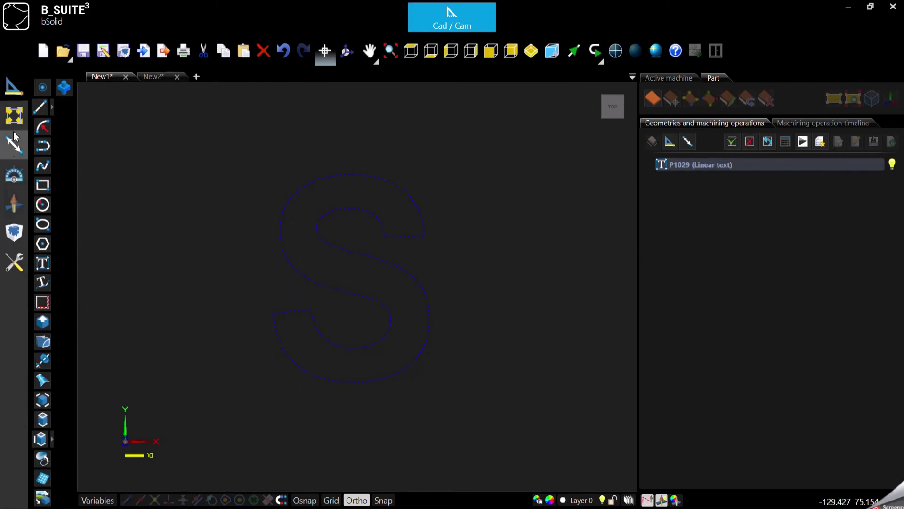
pyautogui.click(14, 115)
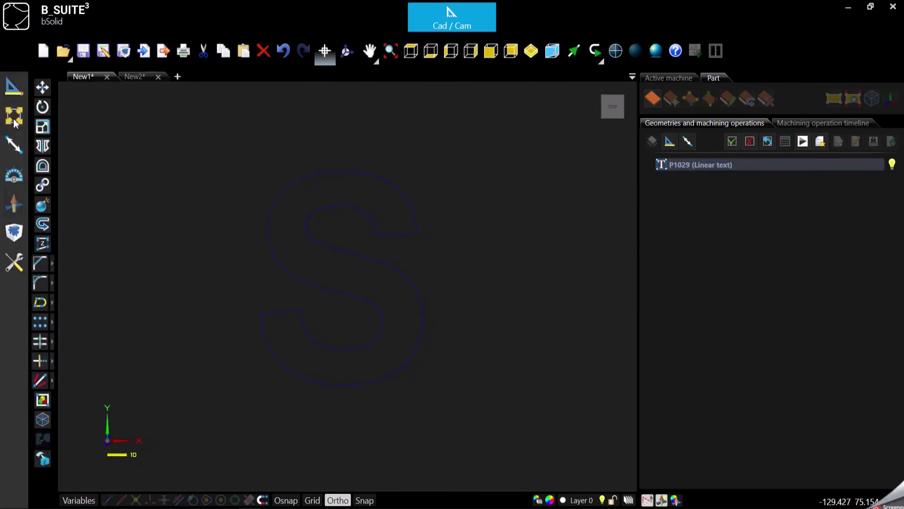
pyautogui.click(43, 205)
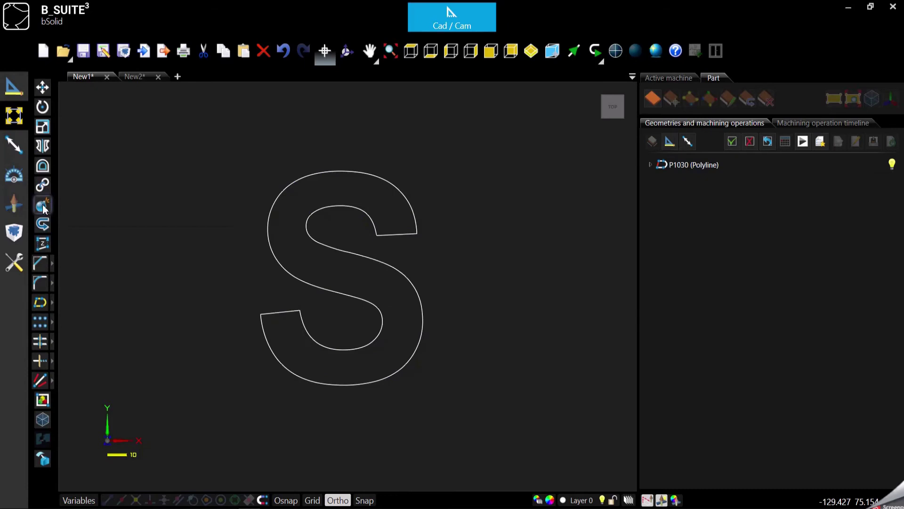
# Bend the S polyline's end vertices into hooks, add a vertex, and close it
pyautogui.click(693, 165)
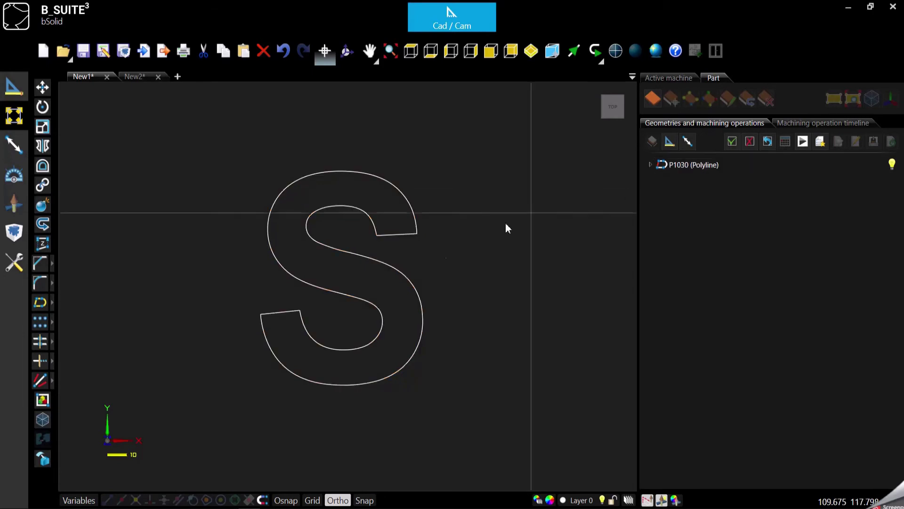
pyautogui.doubleClick(398, 235)
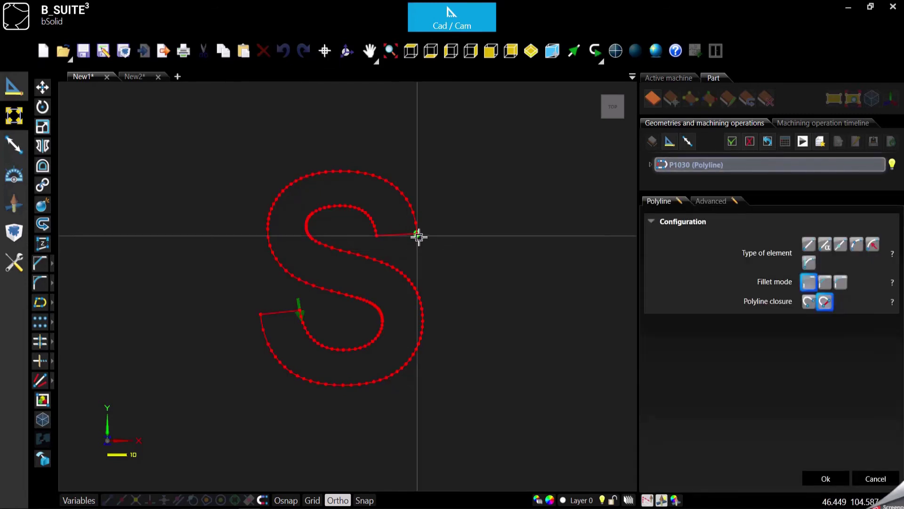
pyautogui.moveTo(418, 236); pyautogui.dragTo(420, 259)
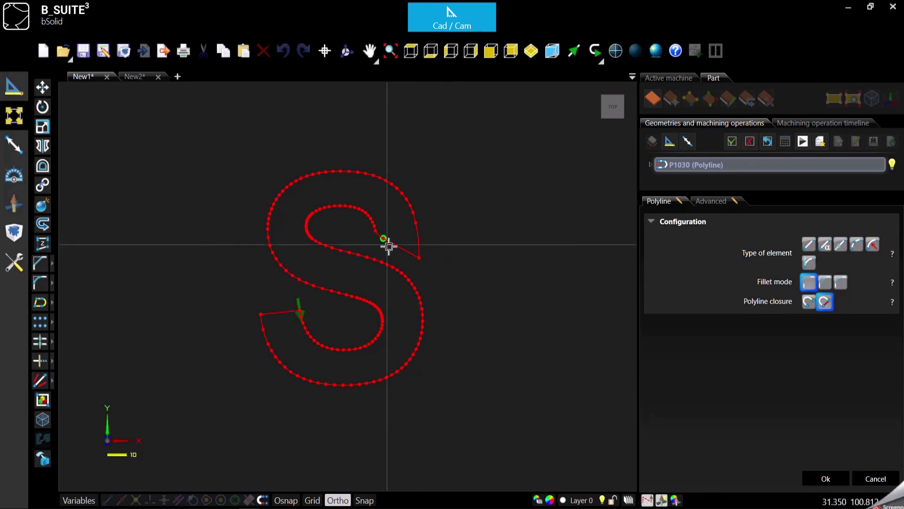
pyautogui.moveTo(385, 242); pyautogui.dragTo(402, 236)
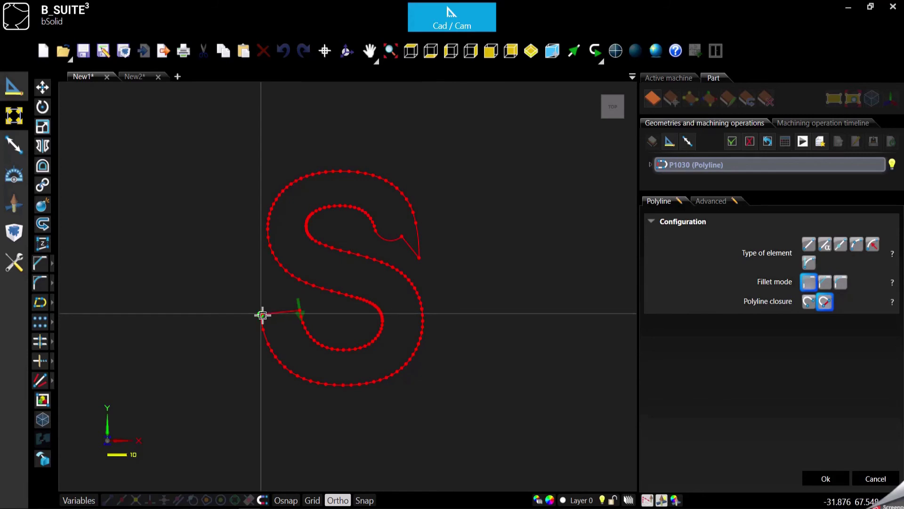
pyautogui.click(252, 282)
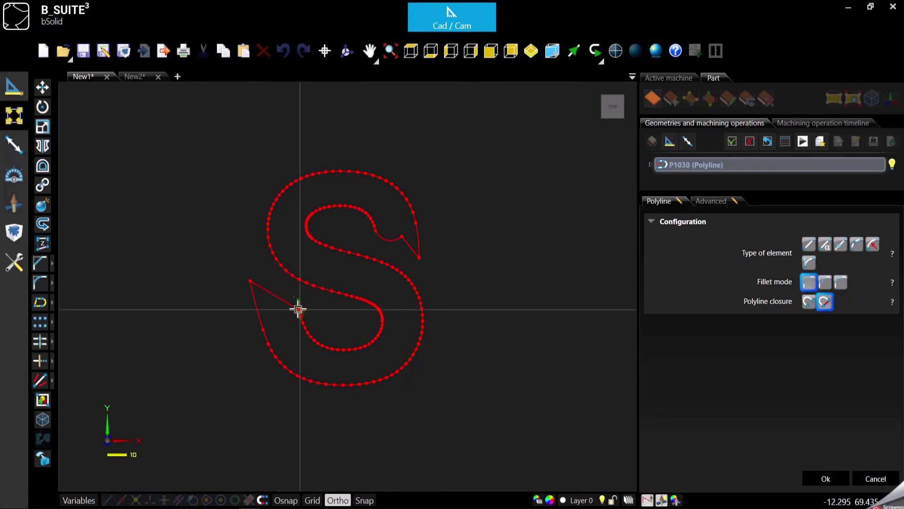
pyautogui.click(272, 303)
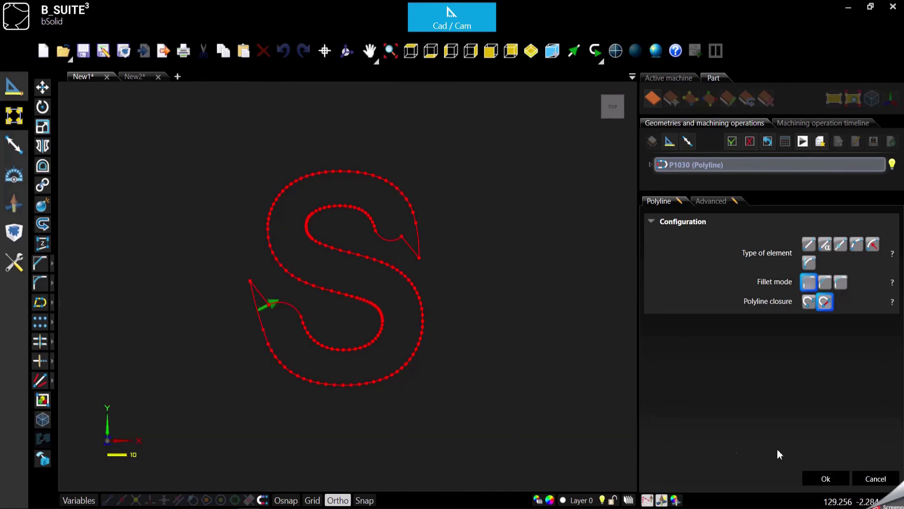
pyautogui.click(824, 478)
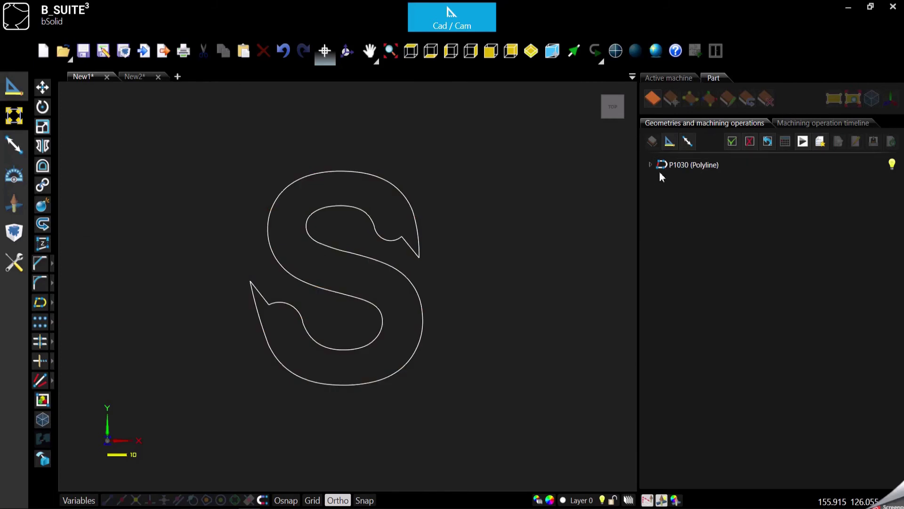
# Explode the S polyline into individual arcs
pyautogui.click(417, 293)
pyautogui.press('Escape')
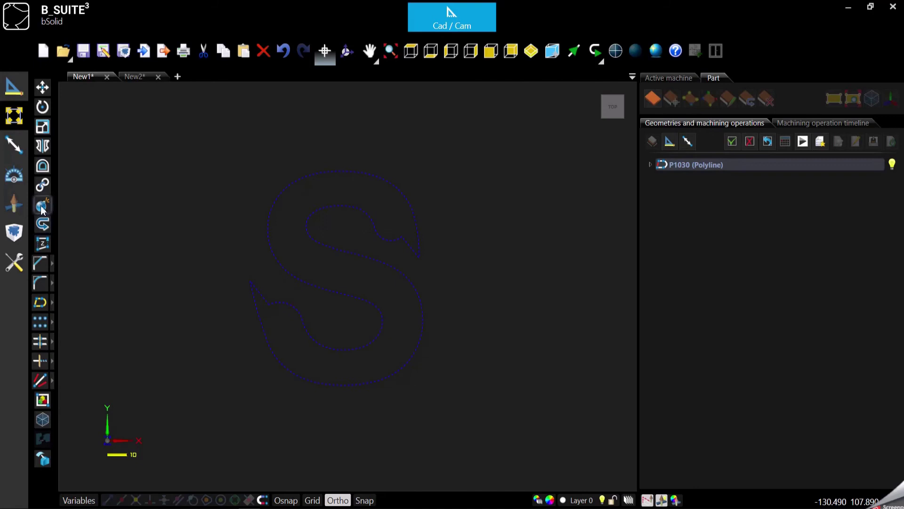
pyautogui.click(42, 206)
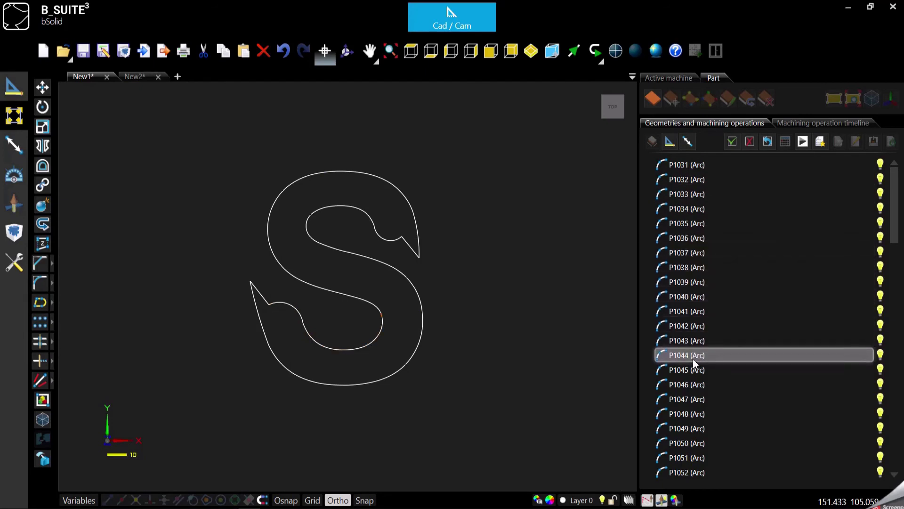
# Inspect arc P1096's properties, cancel without changes, and clear the selection
pyautogui.scroll(-3, 693, 369)
pyautogui.scroll(-5, 680, 405)
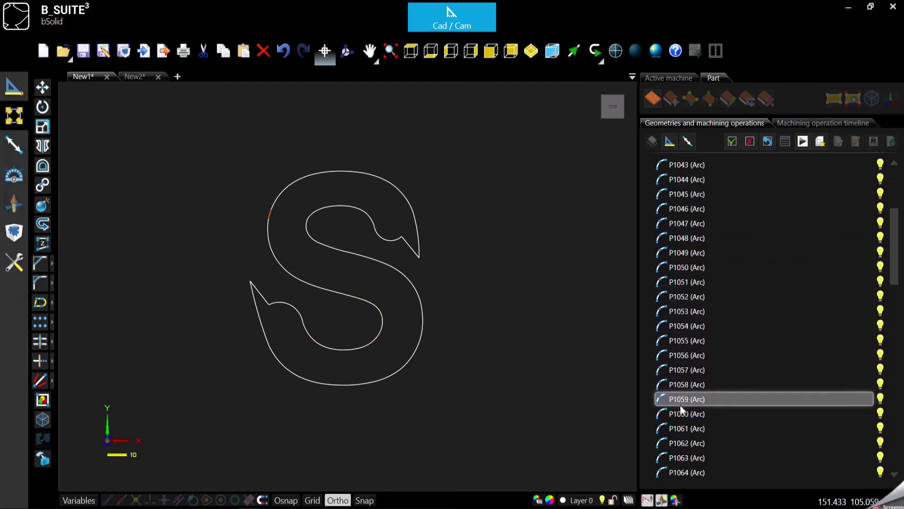
pyautogui.scroll(-7, 692, 415)
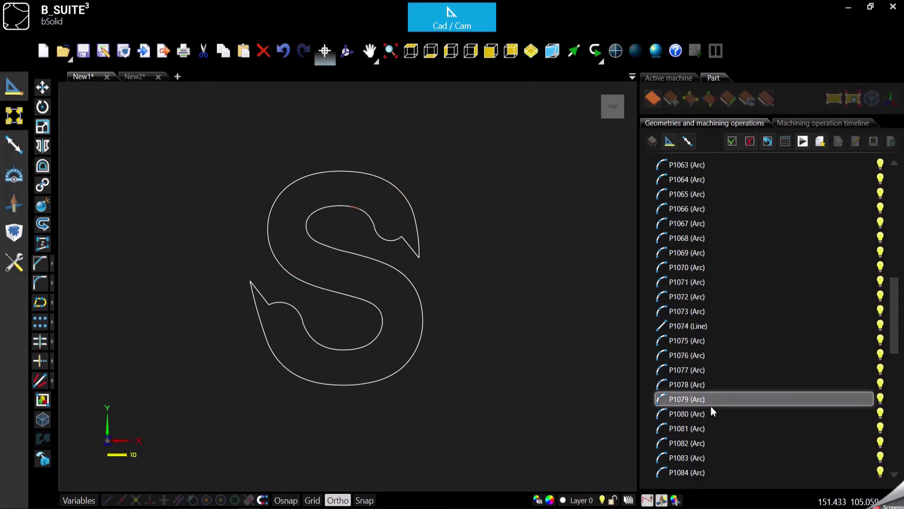
pyautogui.scroll(-7, 703, 418)
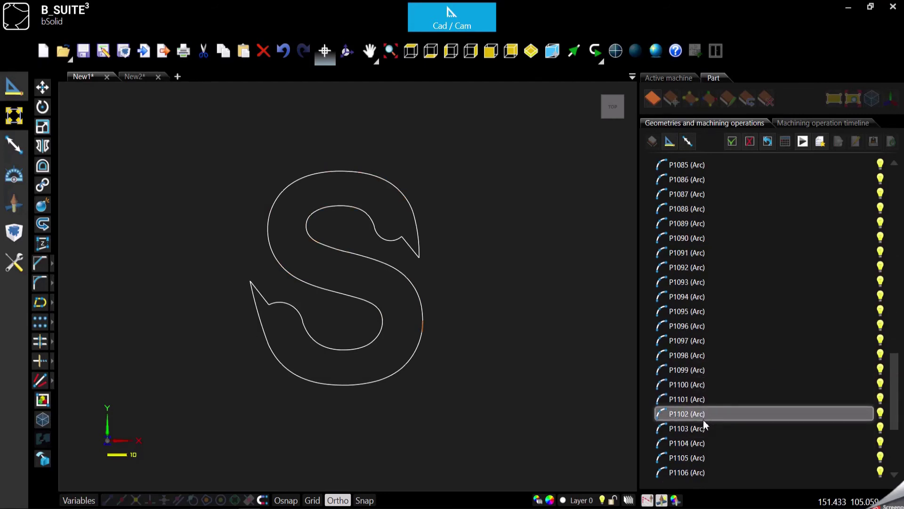
pyautogui.scroll(3, 702, 424)
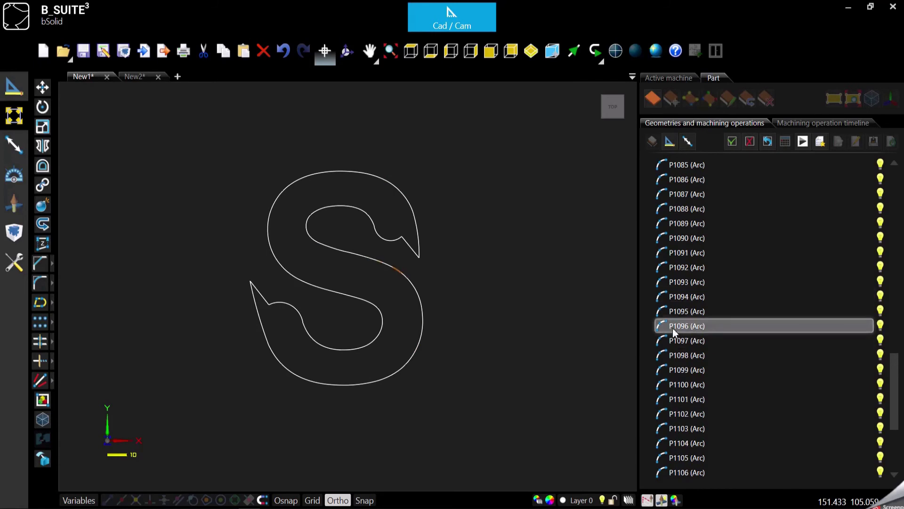
pyautogui.doubleClick(673, 328)
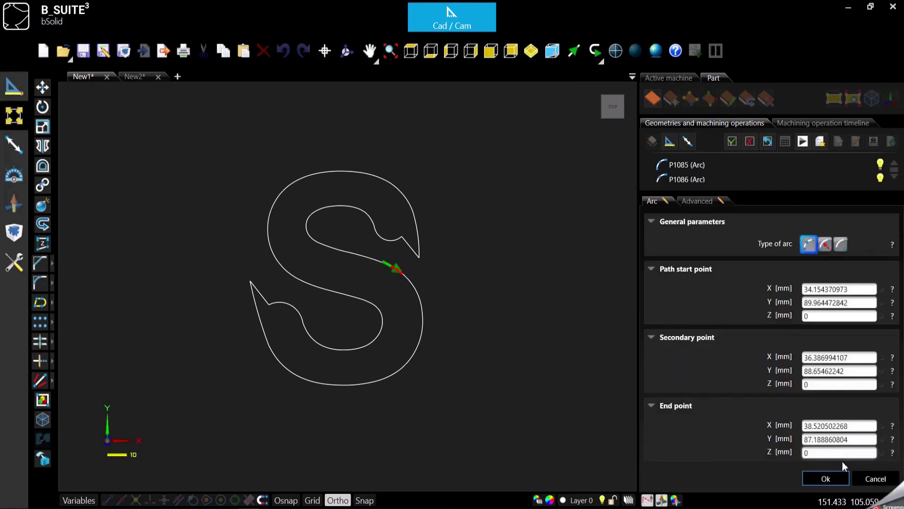
pyautogui.click(875, 479)
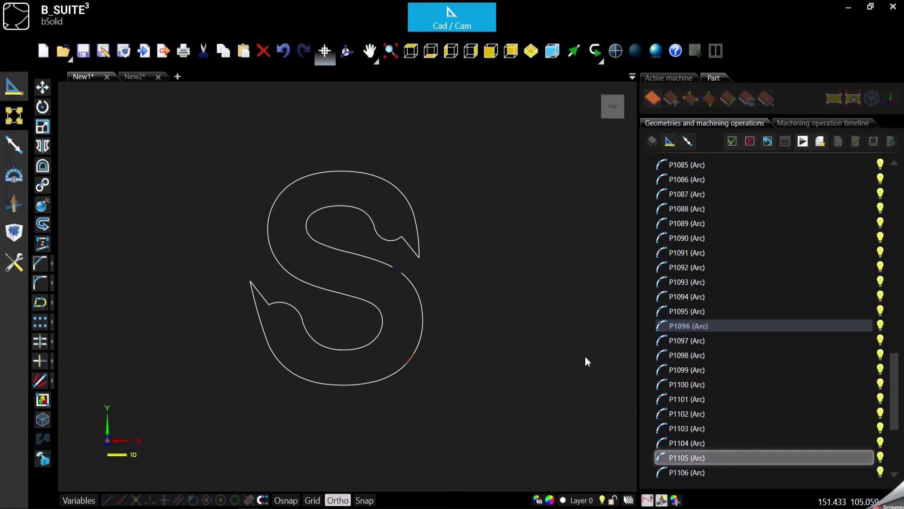
pyautogui.click(539, 275)
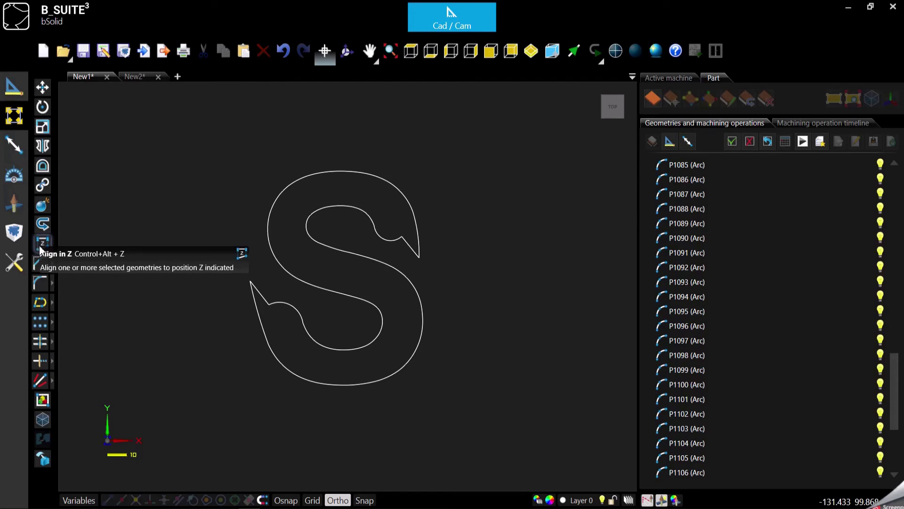
# Show the New2 cabinet-side drawing in Top view, zoomed and slightly panned
pyautogui.click(140, 77)
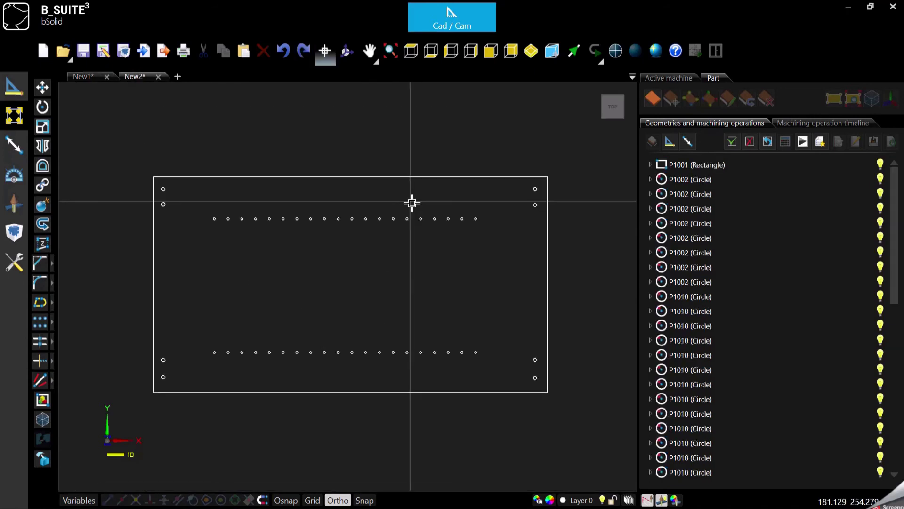
pyautogui.click(409, 52)
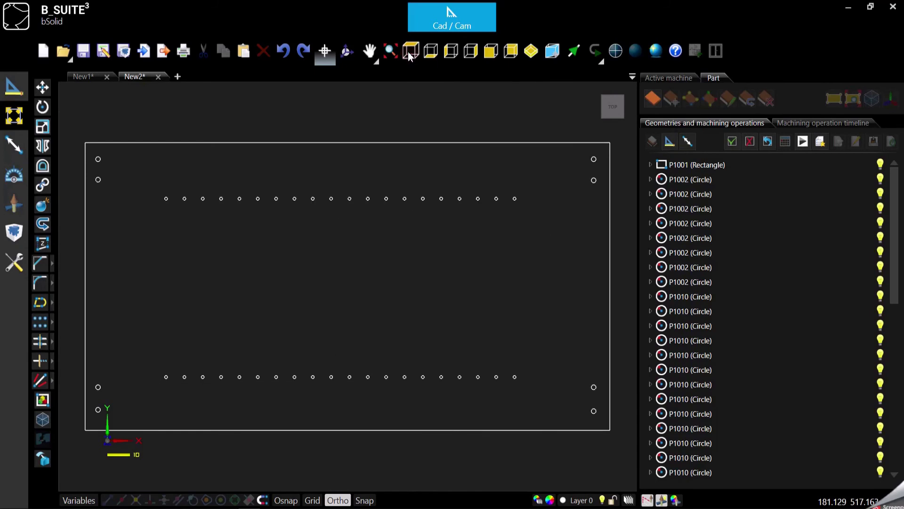
pyautogui.scroll(-2, 384, 268)
pyautogui.scroll(1, 417, 256)
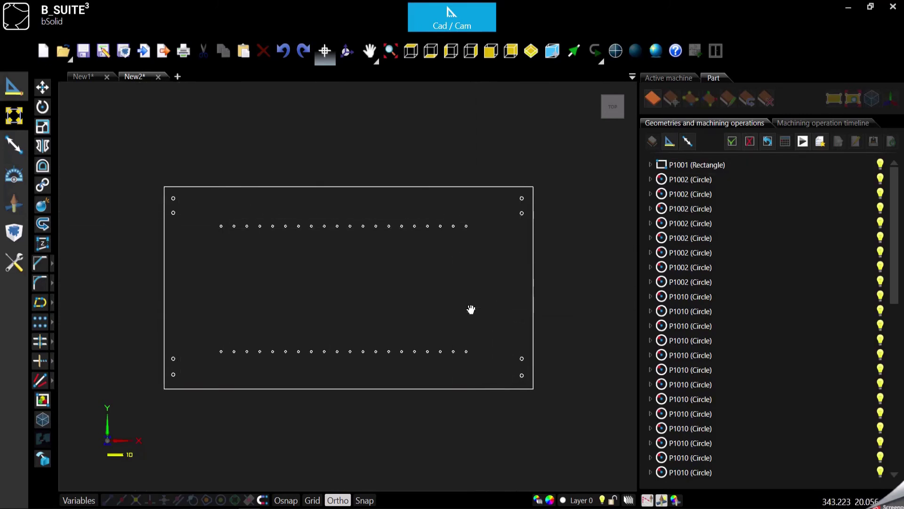
pyautogui.moveTo(470, 308); pyautogui.dragTo(444, 304, button='middle')
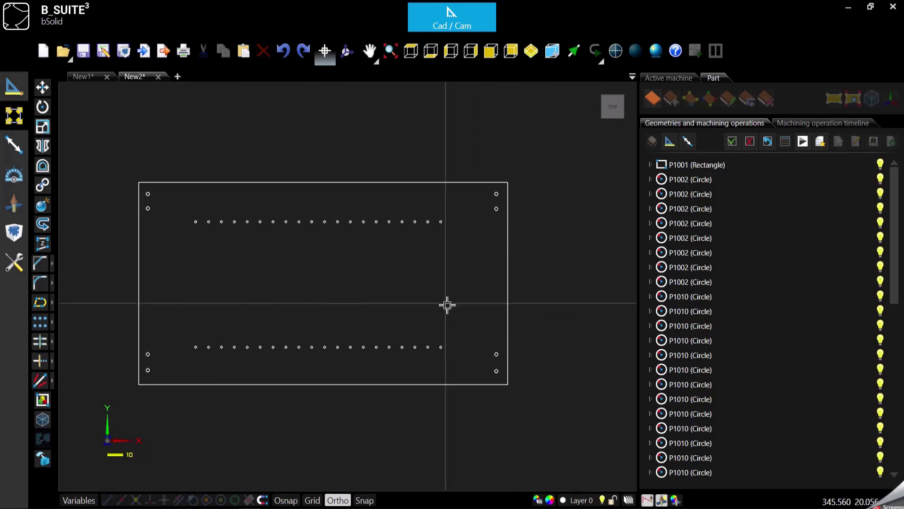
pyautogui.click(346, 52)
pyautogui.moveTo(319, 339); pyautogui.dragTo(288, 220)
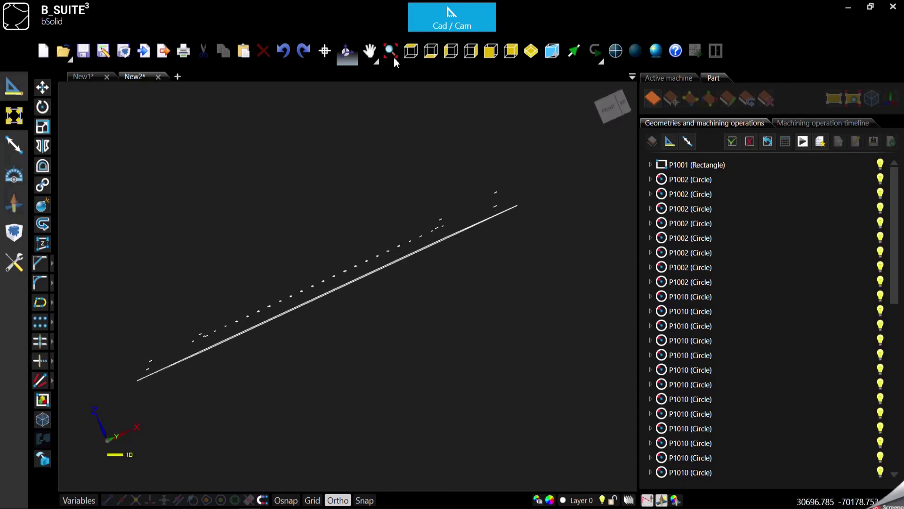
pyautogui.click(411, 51)
pyautogui.scroll(-1, 320, 282)
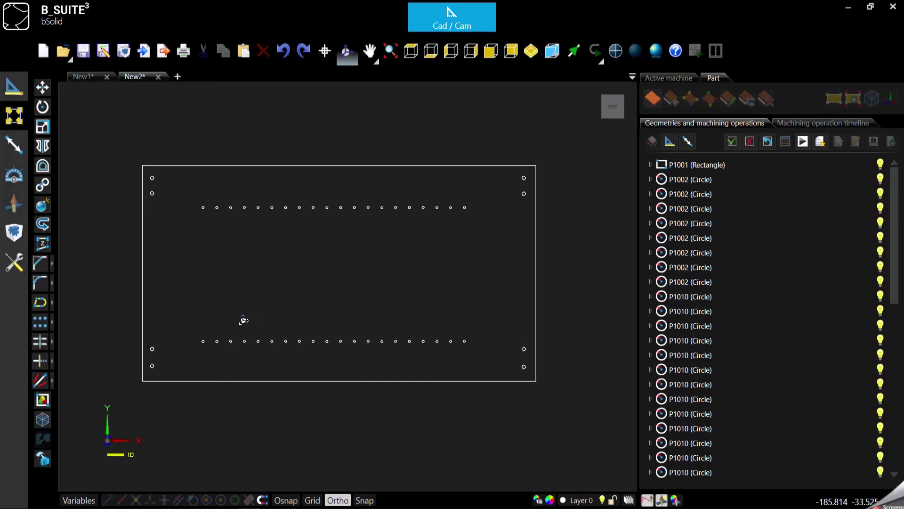
pyautogui.moveTo(266, 320); pyautogui.dragTo(267, 188)
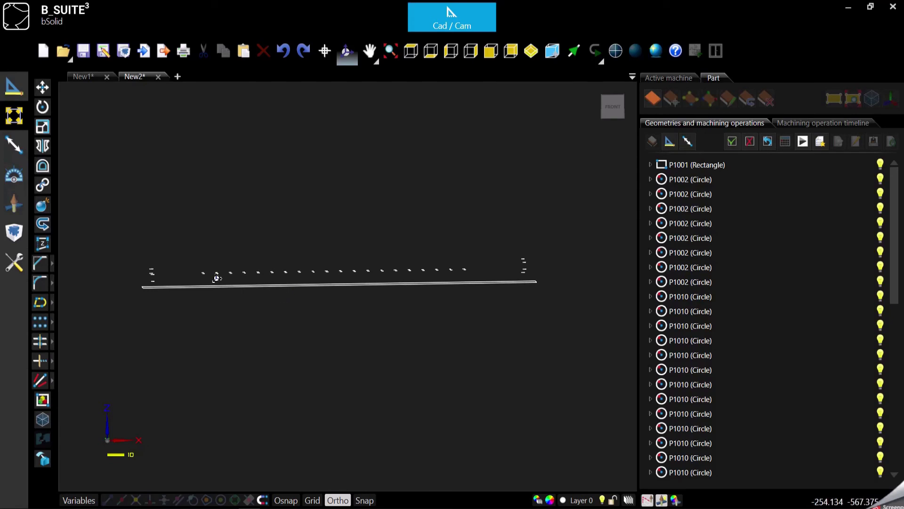
pyautogui.scroll(3, 132, 282)
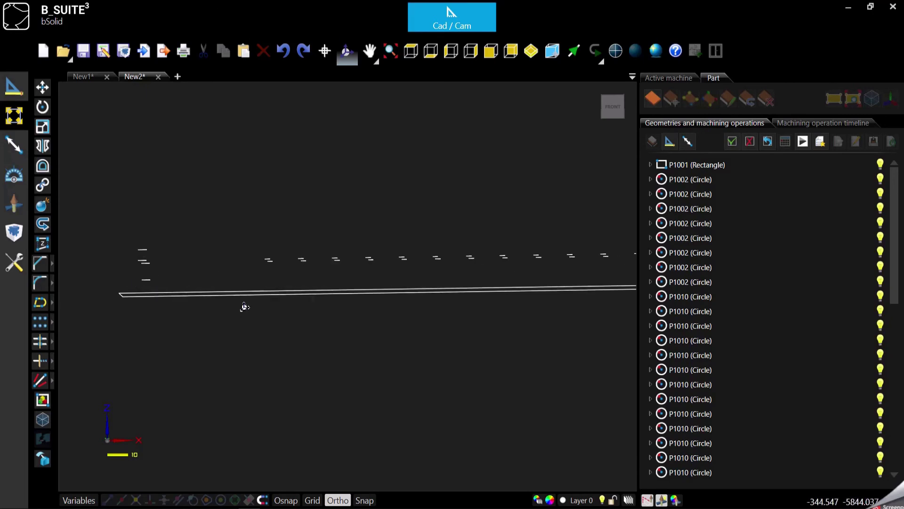
pyautogui.moveTo(280, 287); pyautogui.dragTo(265, 268, button='middle')
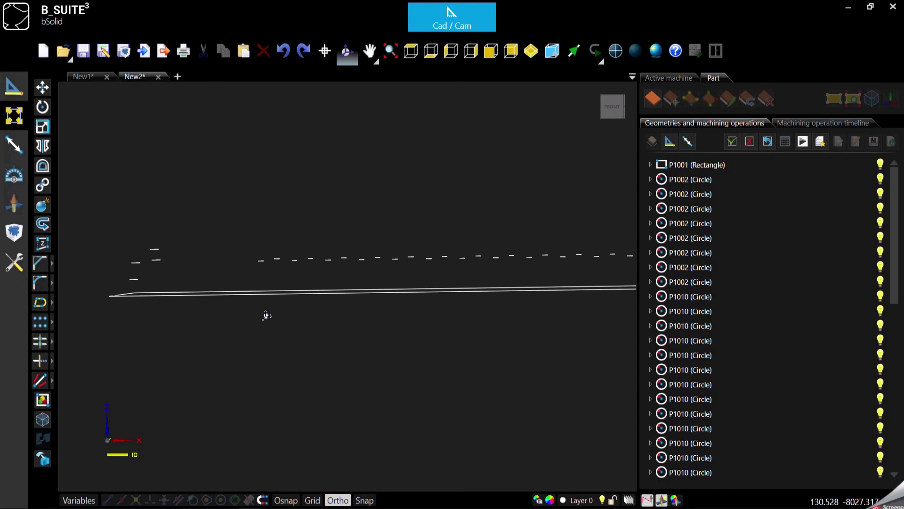
pyautogui.scroll(-3, 200, 297)
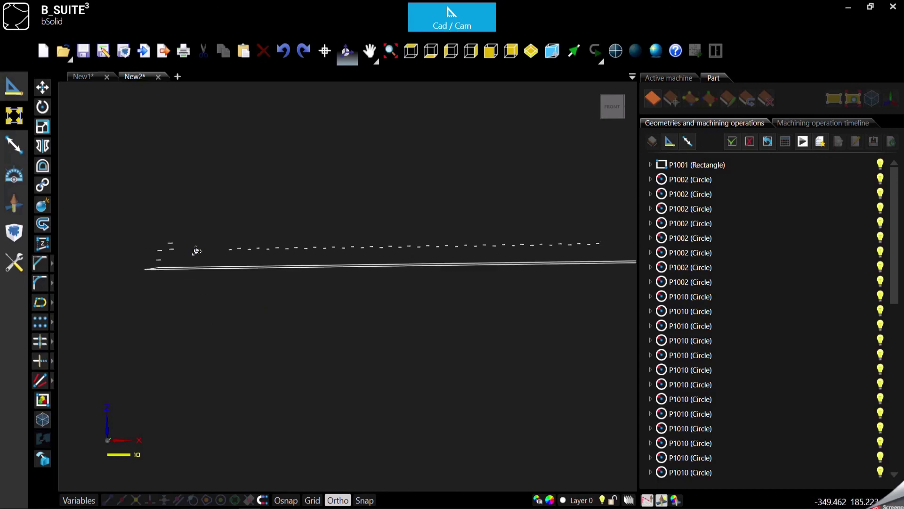
pyautogui.moveTo(212, 310); pyautogui.dragTo(253, 161, button='middle')
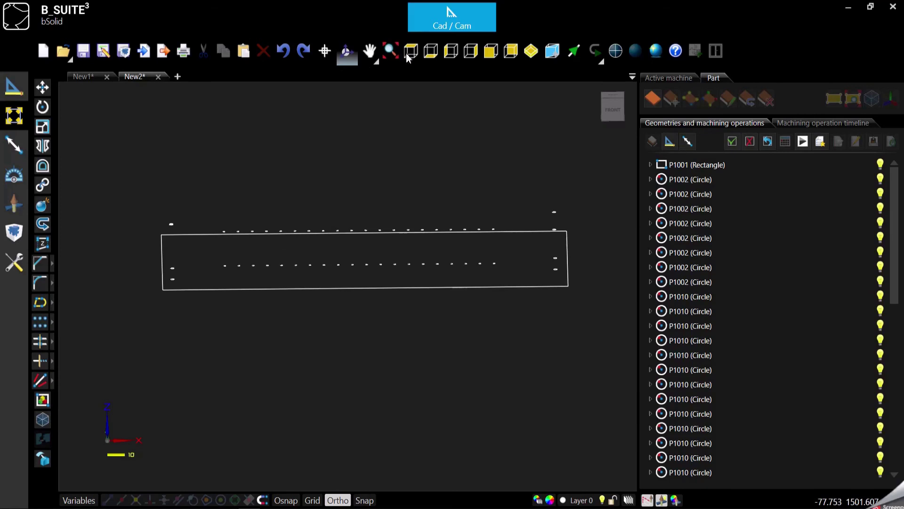
pyautogui.moveTo(393, 199); pyautogui.dragTo(242, 270, button='middle')
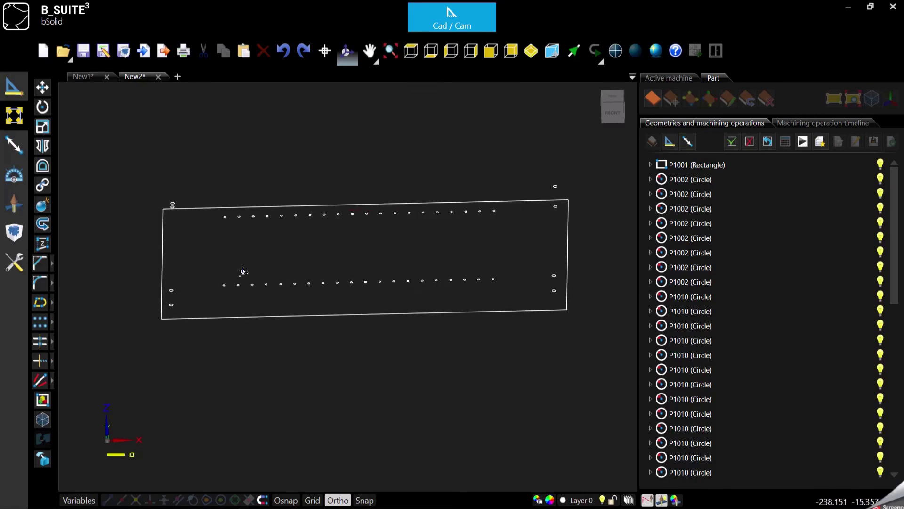
pyautogui.click(410, 50)
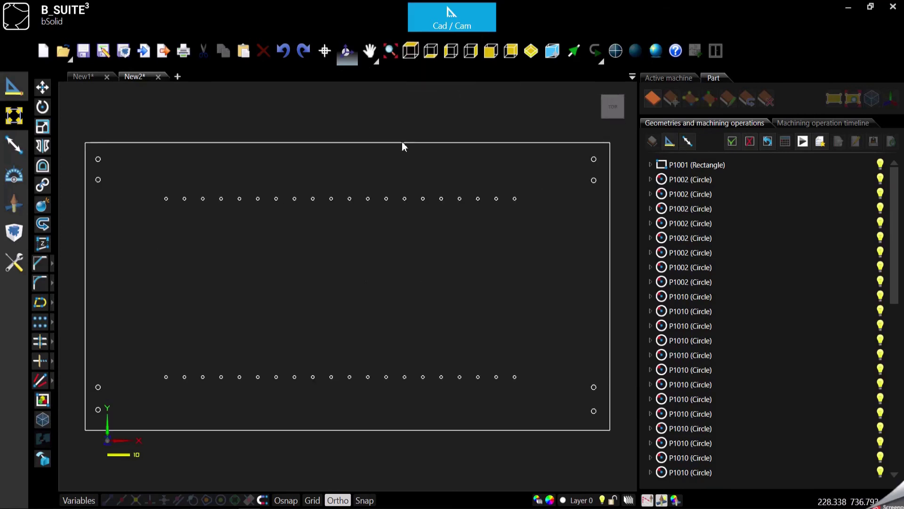
# Window-select all New2 panel geometry and set Align in Z to position 0
pyautogui.scroll(-2, 400, 177)
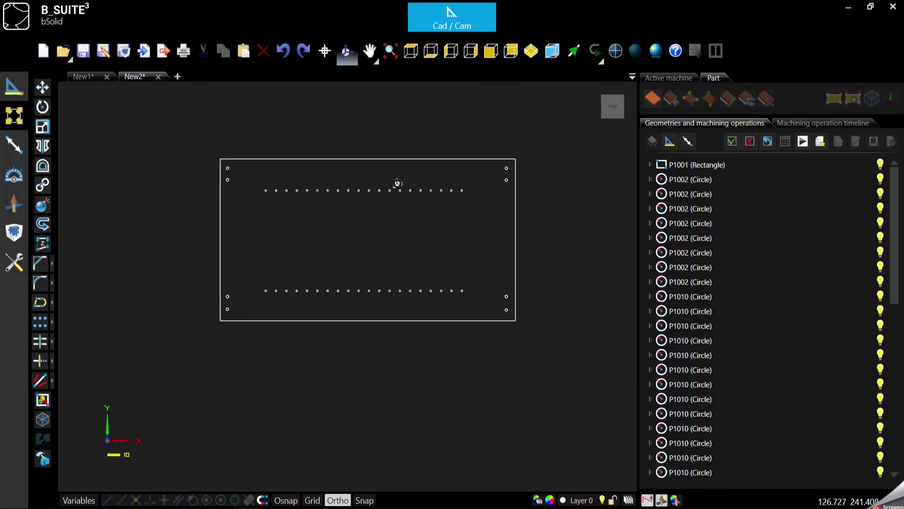
pyautogui.click(325, 51)
pyautogui.moveTo(195, 128); pyautogui.dragTo(490, 473)
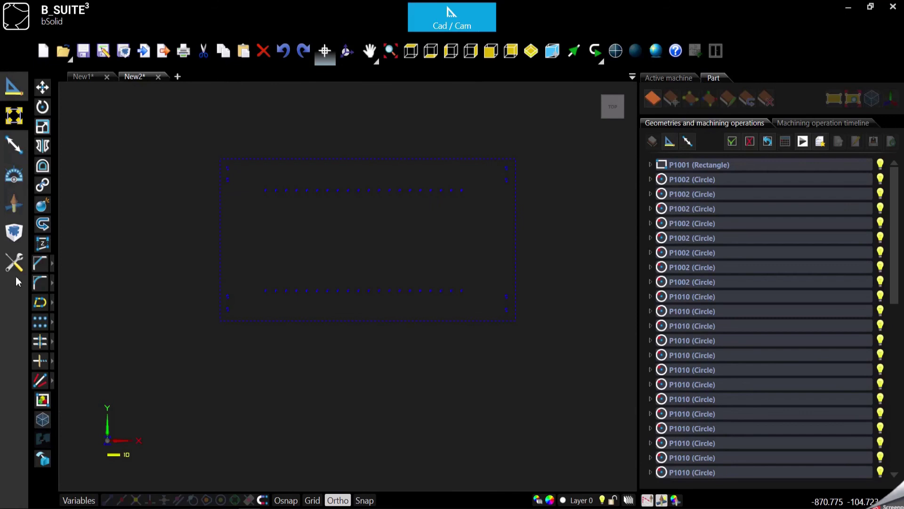
pyautogui.click(42, 244)
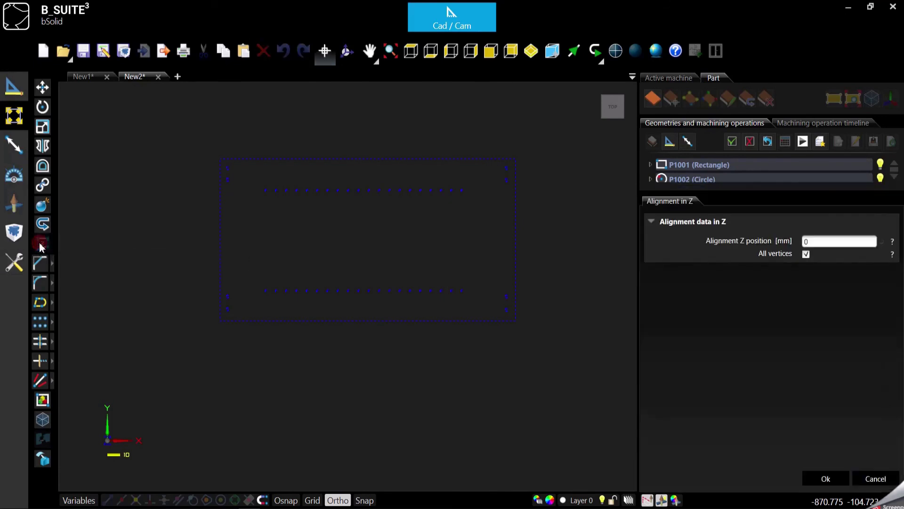
pyautogui.click(827, 242)
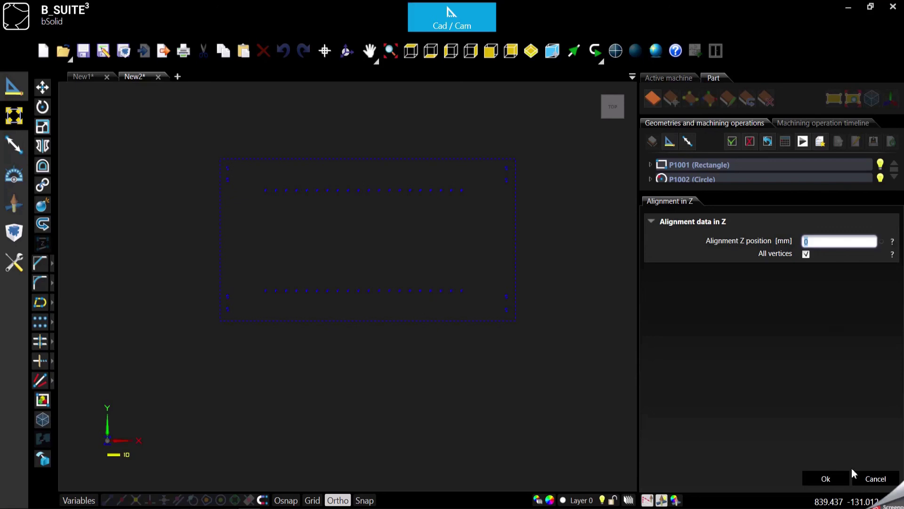
# Apply the Z=0 alignment, orbit to confirm the panel is flat, then return to Top view
pyautogui.click(833, 480)
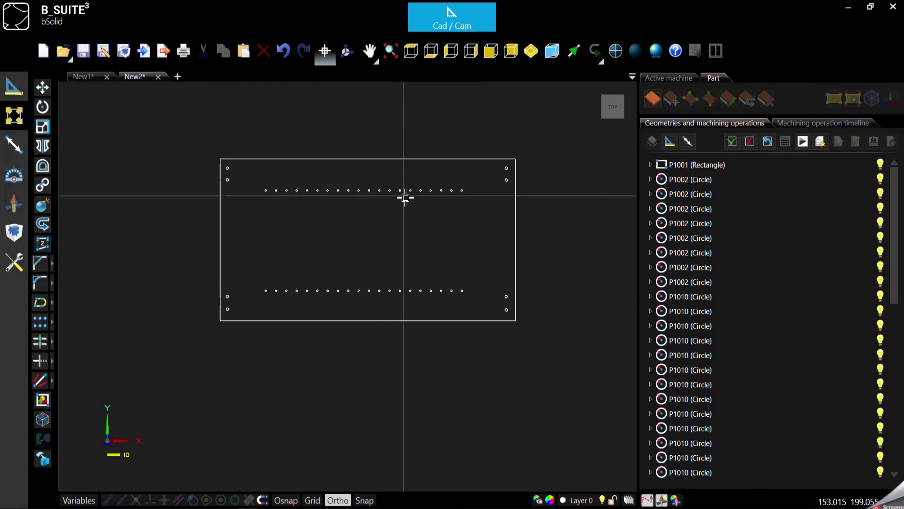
pyautogui.click(346, 53)
pyautogui.moveTo(397, 300); pyautogui.dragTo(395, 190)
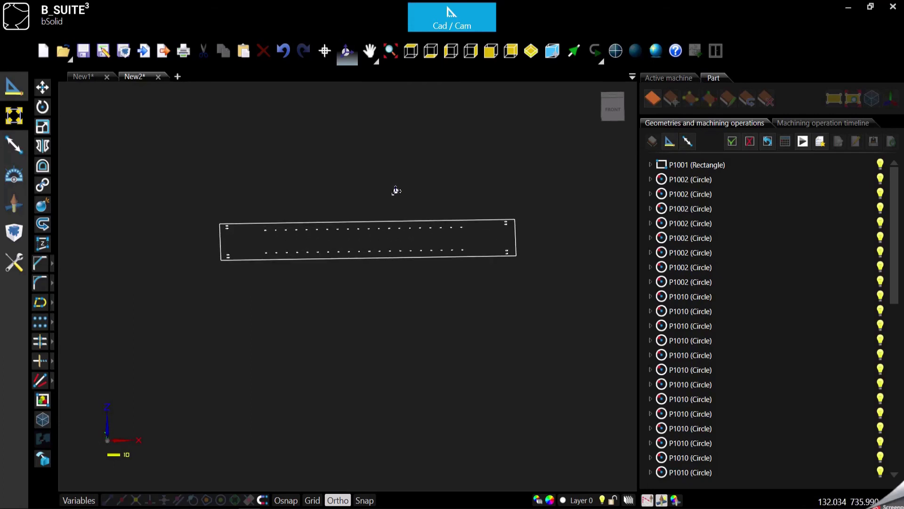
pyautogui.moveTo(404, 226); pyautogui.dragTo(398, 346)
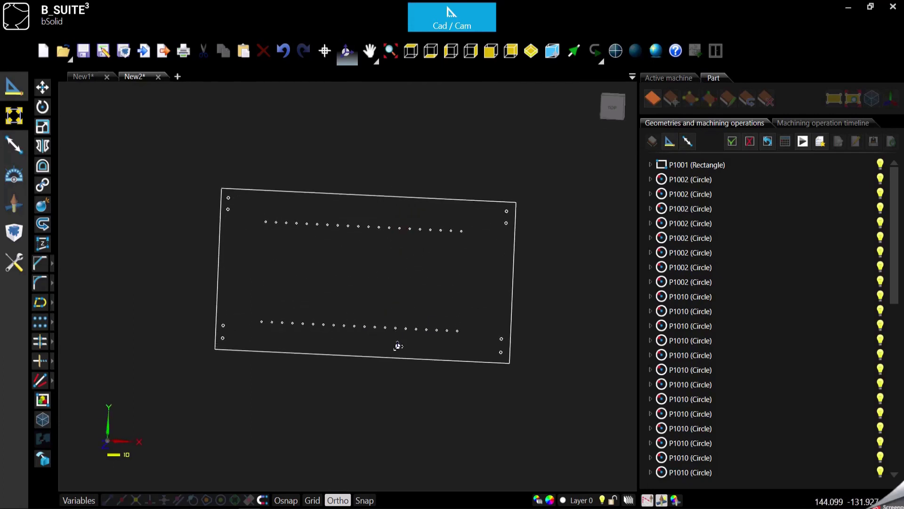
pyautogui.click(412, 51)
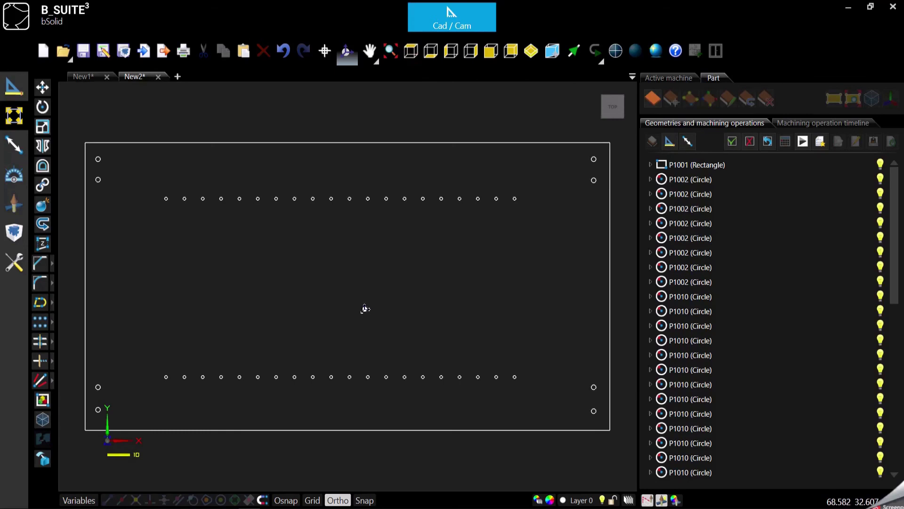
pyautogui.scroll(-1, 365, 308)
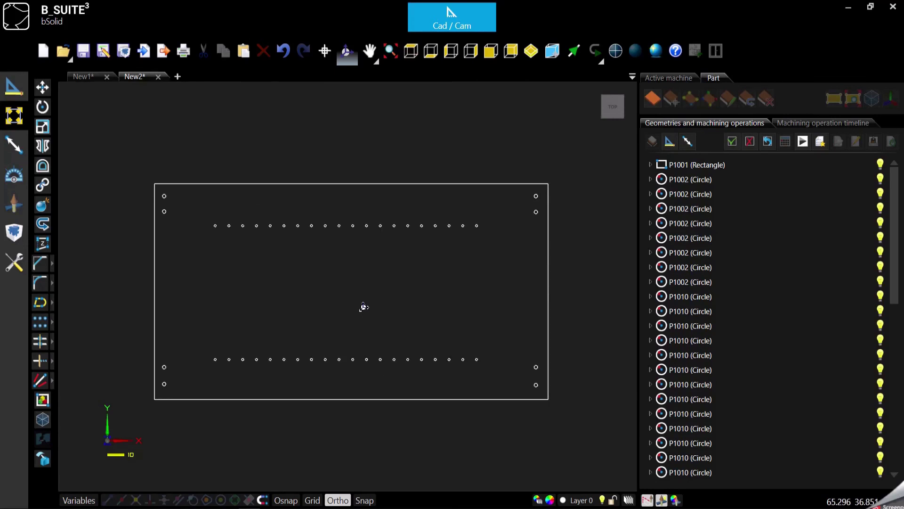